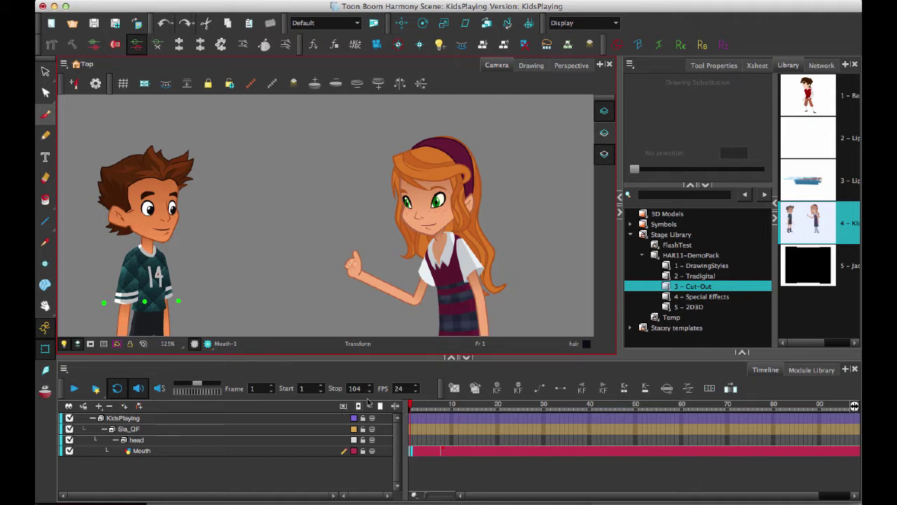
# Show only tagged layers in the timeline, expand KidsPlaying, and go to frame 14 of the Mouth layer
pyautogui.click(343, 406)
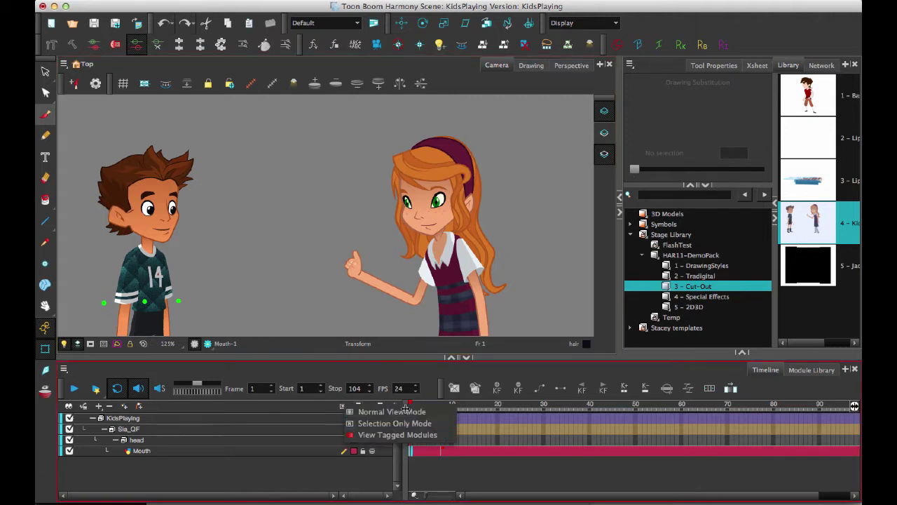
pyautogui.click(396, 435)
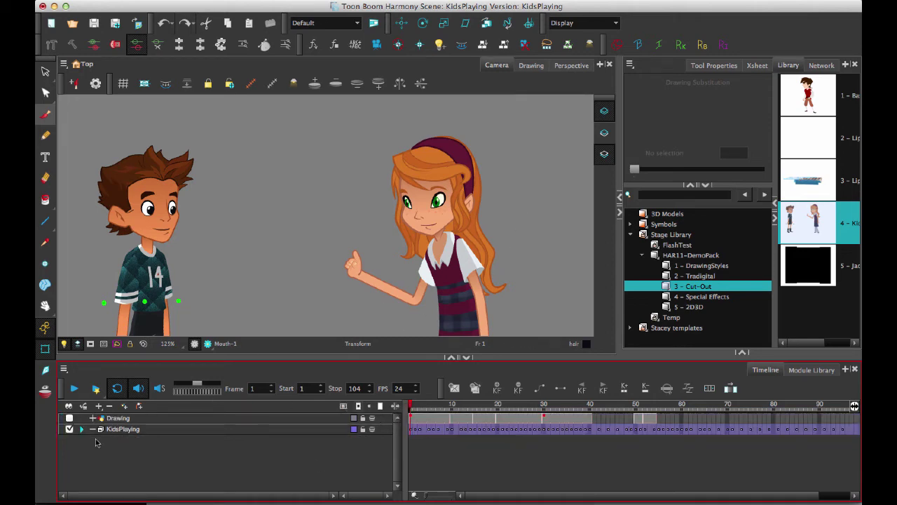
pyautogui.click(83, 428)
pyautogui.moveTo(397, 430); pyautogui.dragTo(404, 457)
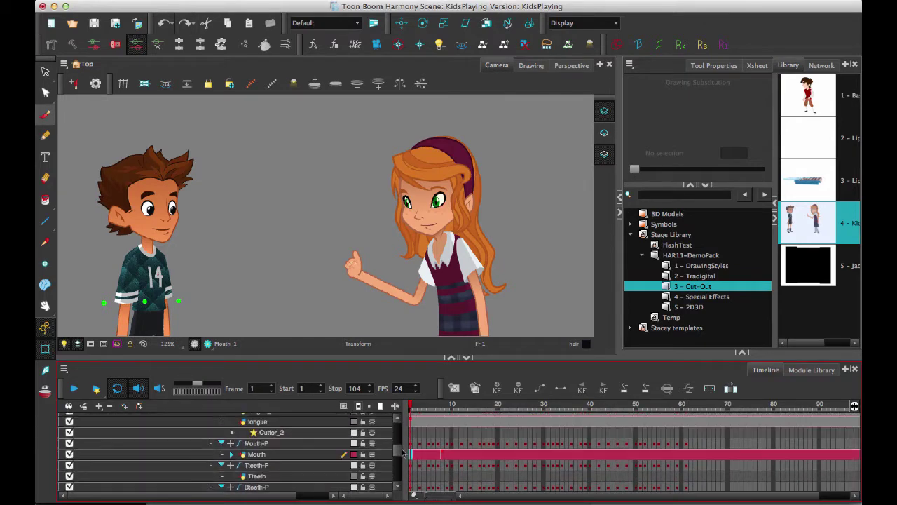
pyautogui.click(477, 454)
pyautogui.click(470, 454)
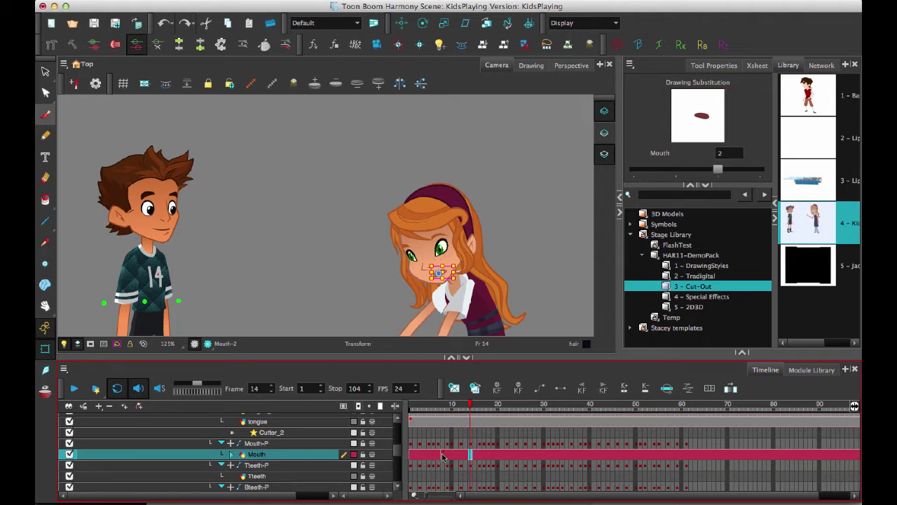
# Delete the Mouth layer's cells from frame 35 to 56, then check frame 52
pyautogui.hscroll(3, 505, 496)
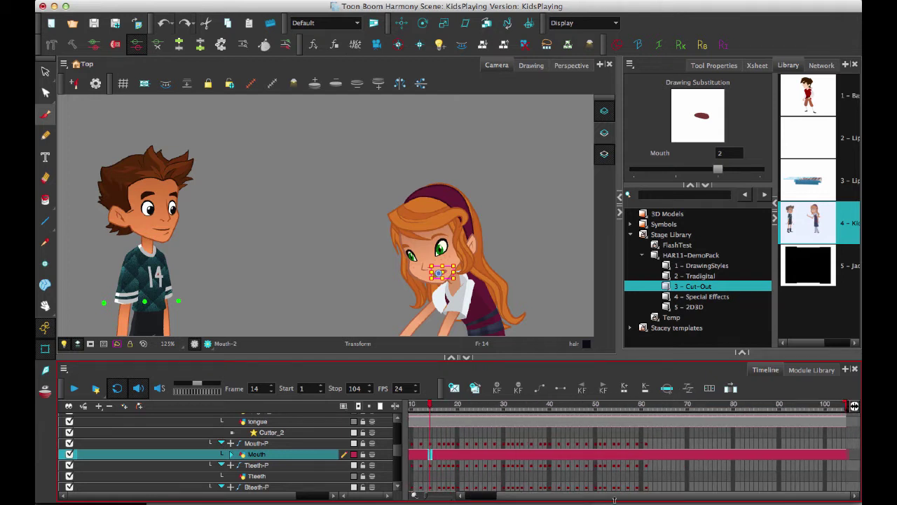
pyautogui.hscroll(-1, 553, 497)
pyautogui.moveTo(540, 454); pyautogui.dragTo(634, 462)
pyautogui.press('Delete')
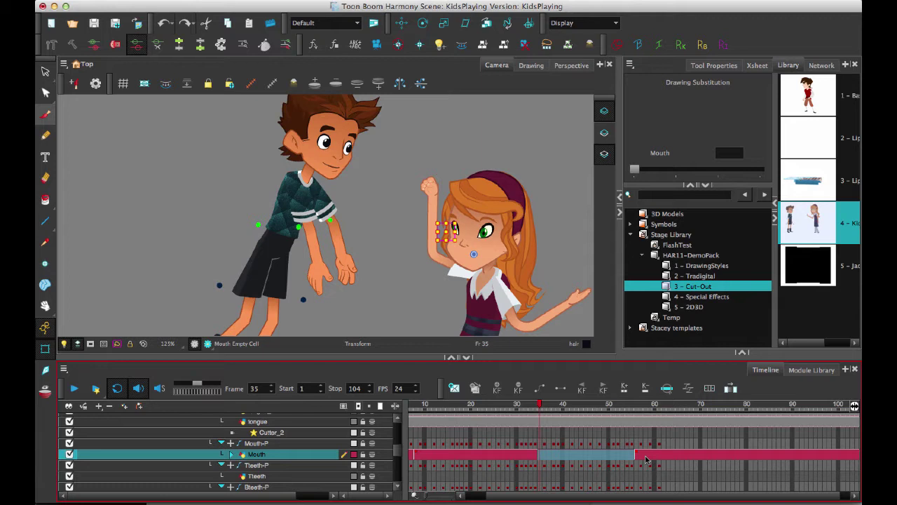
pyautogui.click(618, 432)
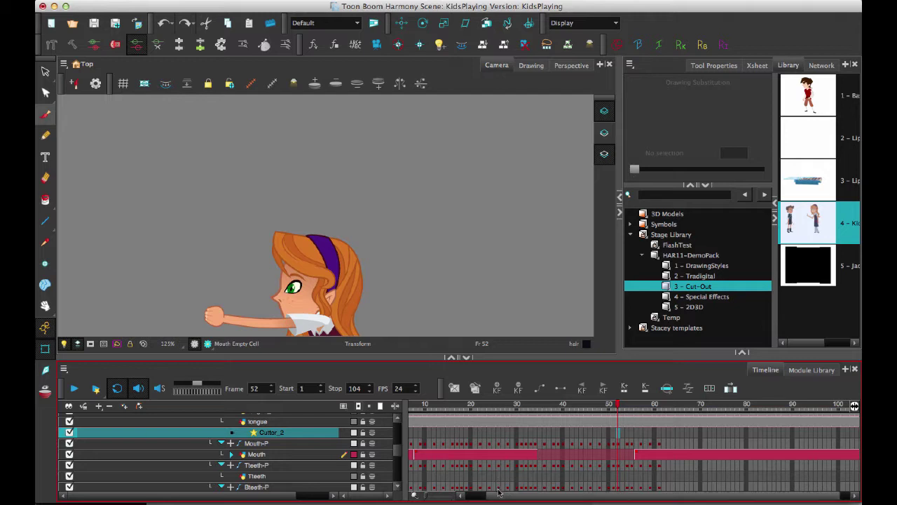
pyautogui.hscroll(-2, 441, 494)
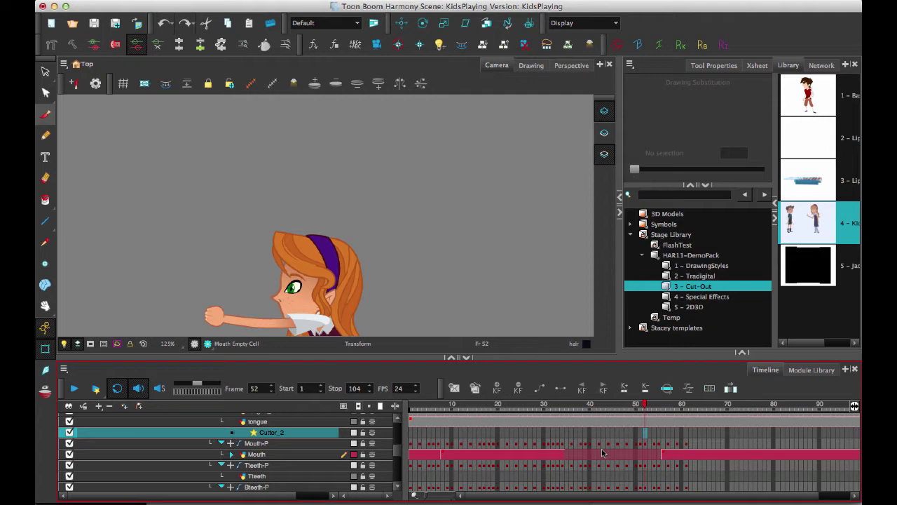
# Scroll down to the Bbang layer and set its layer colour to green
pyautogui.scroll(-5, 394, 450)
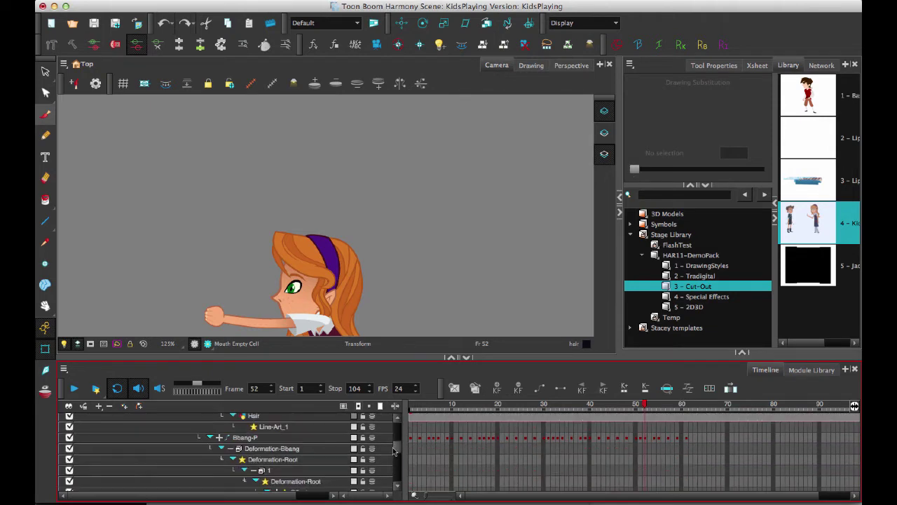
pyautogui.scroll(-3, 394, 450)
pyautogui.scroll(-3, 397, 454)
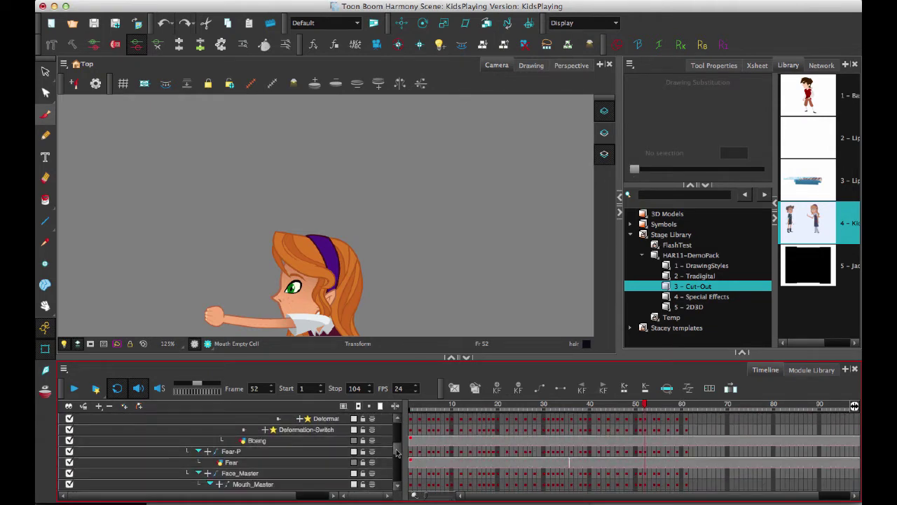
pyautogui.moveTo(460, 440); pyautogui.dragTo(515, 440)
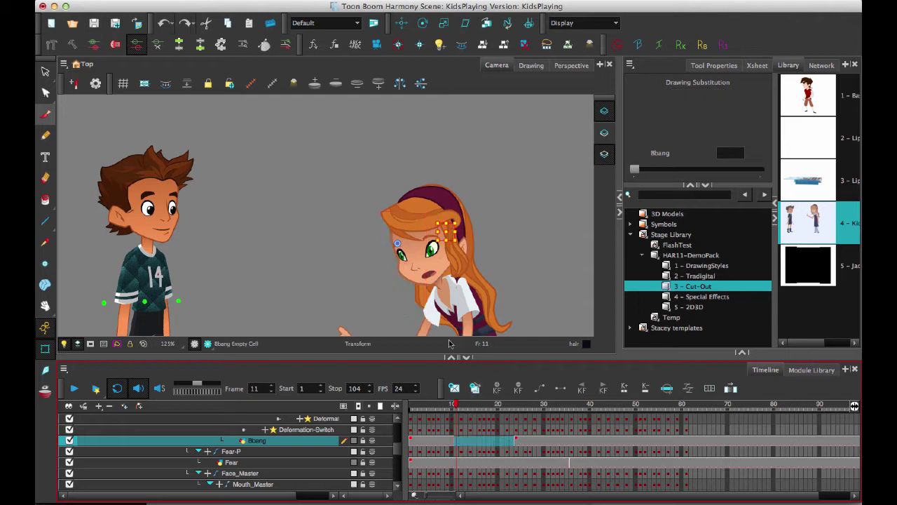
pyautogui.click(433, 440)
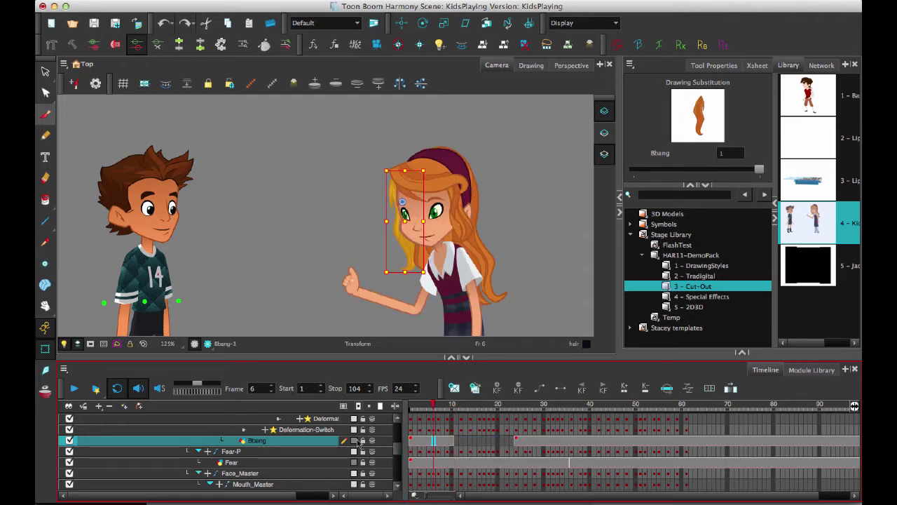
pyautogui.click(356, 440)
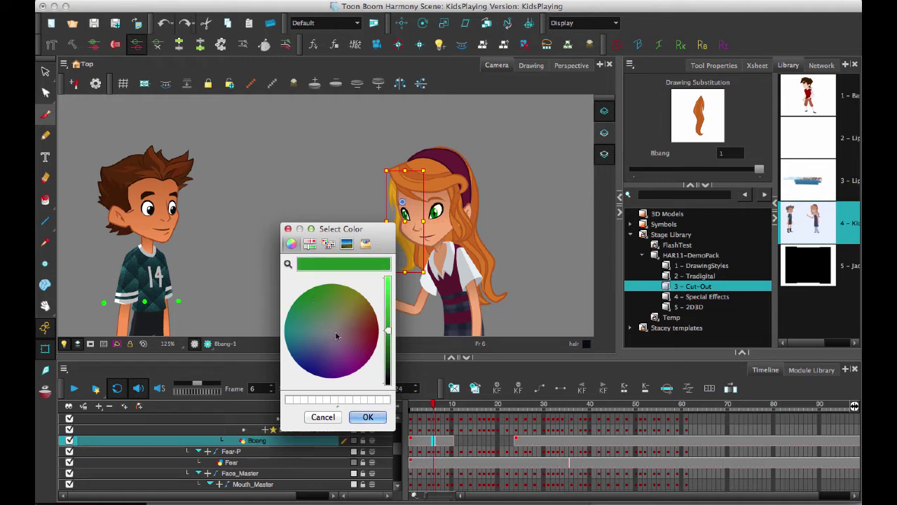
pyautogui.click(368, 416)
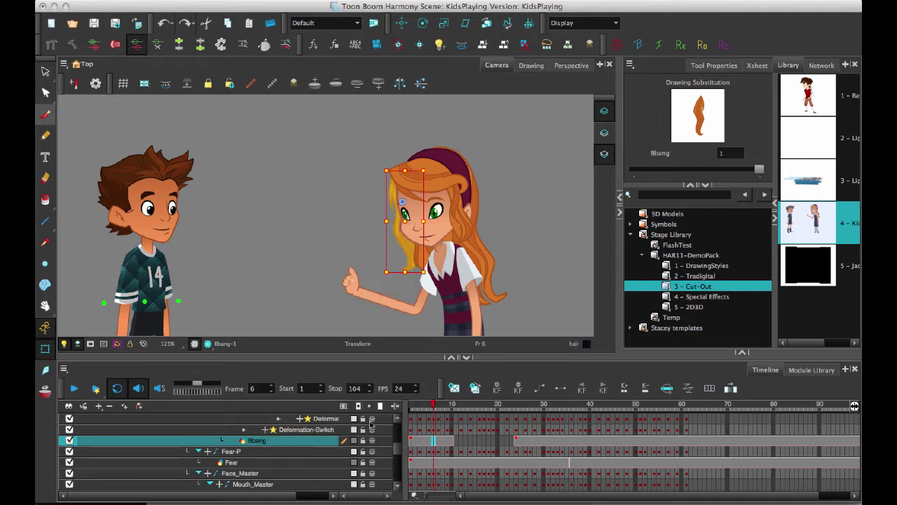
# Check the result at frames 23, 49 and 39, then scroll back up the layer list
pyautogui.click(512, 463)
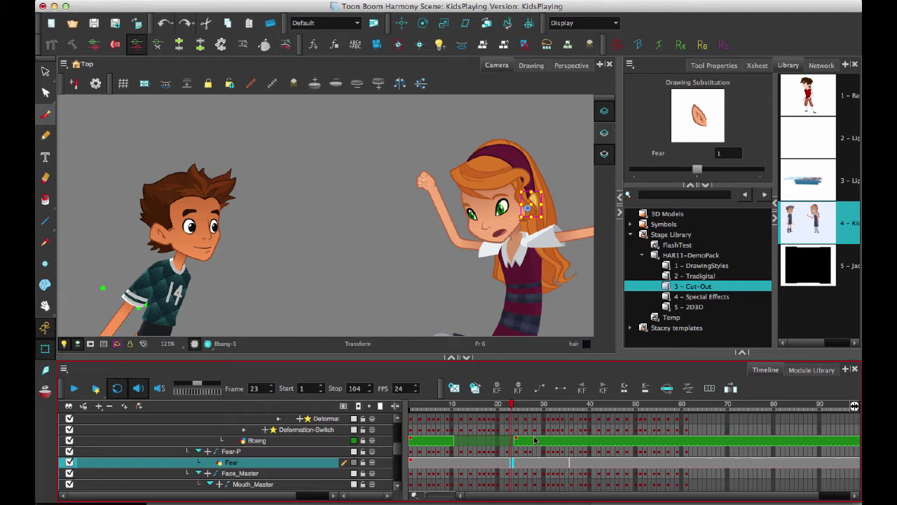
pyautogui.click(632, 442)
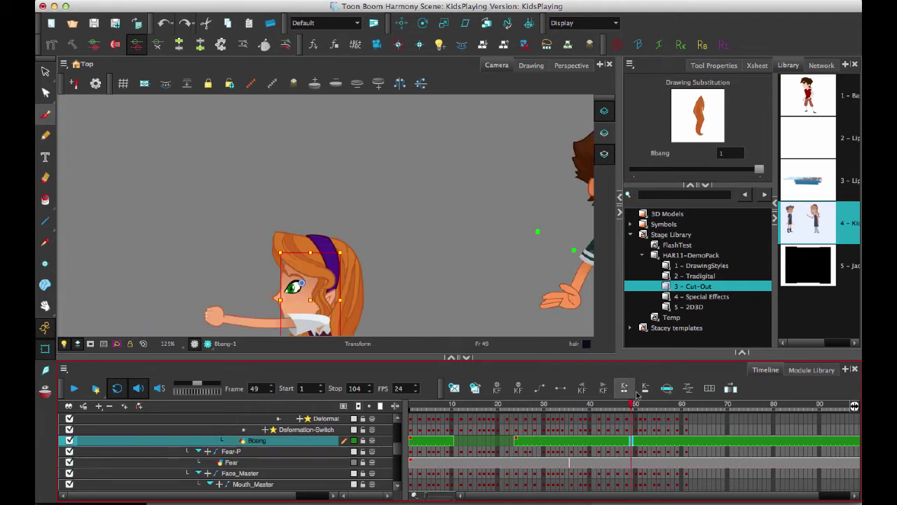
pyautogui.click(583, 442)
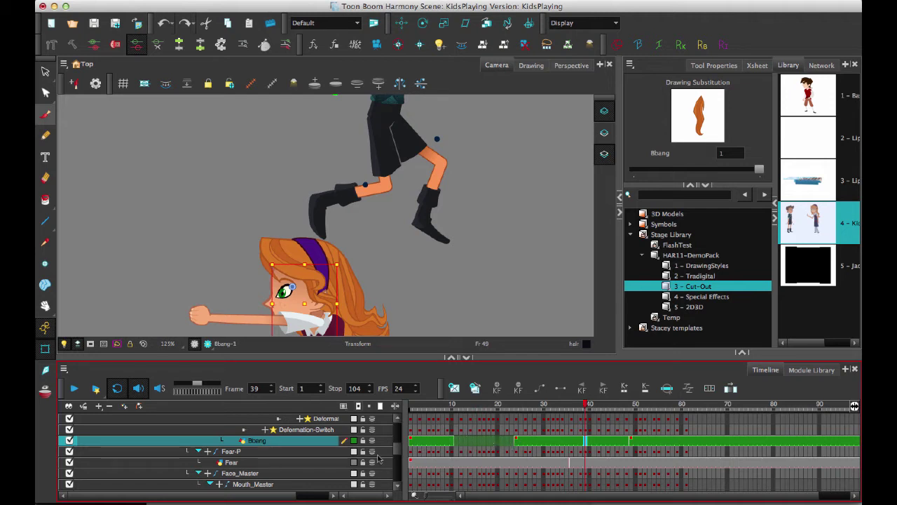
pyautogui.scroll(2, 396, 443)
pyautogui.moveTo(397, 443); pyautogui.dragTo(394, 419)
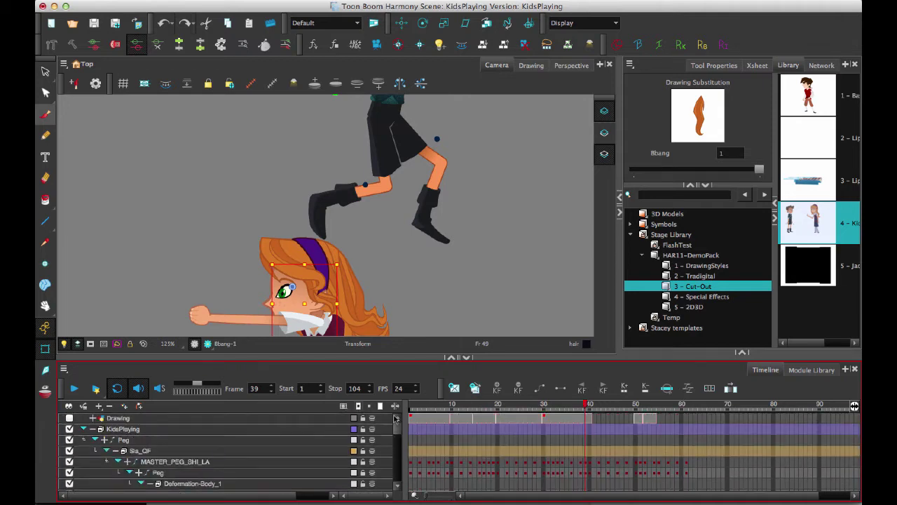
# Collapse the Sia_QF layer and set its layer colour to pink
pyautogui.click(83, 429)
pyautogui.click(83, 429)
pyautogui.click(106, 450)
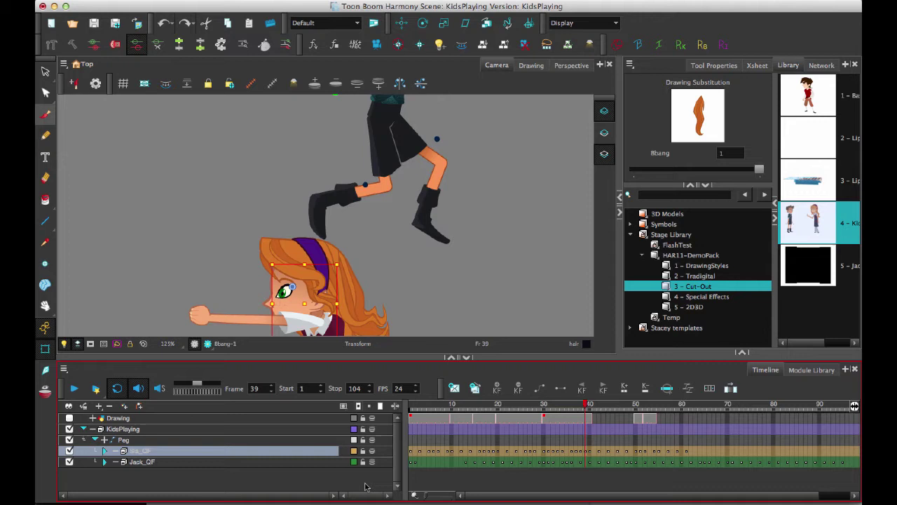
pyautogui.click(354, 452)
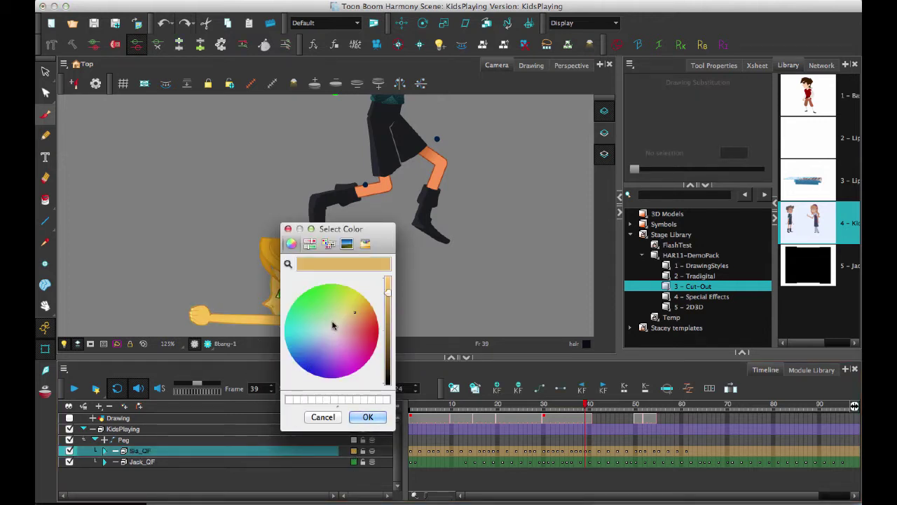
pyautogui.moveTo(349, 325); pyautogui.dragTo(355, 339)
pyautogui.click(368, 416)
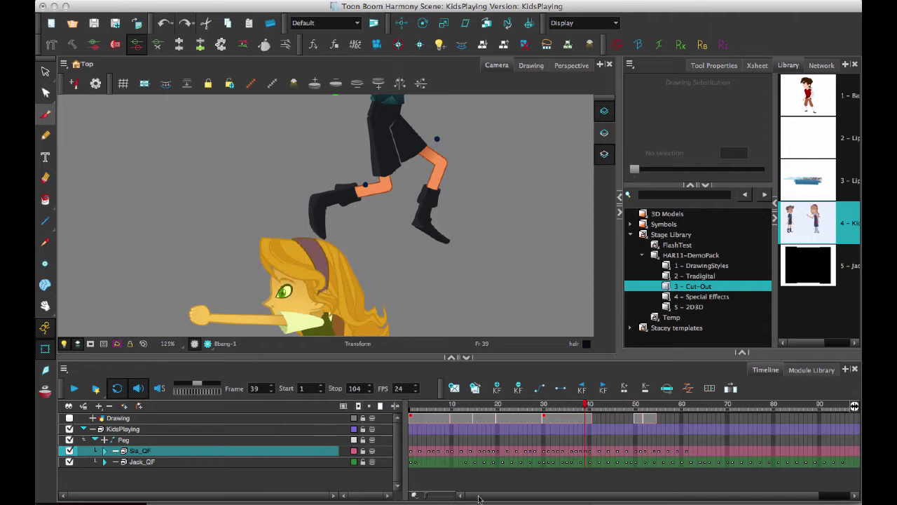
# Hide the Sia_QF character from the view and expand its child layers
pyautogui.click(475, 450)
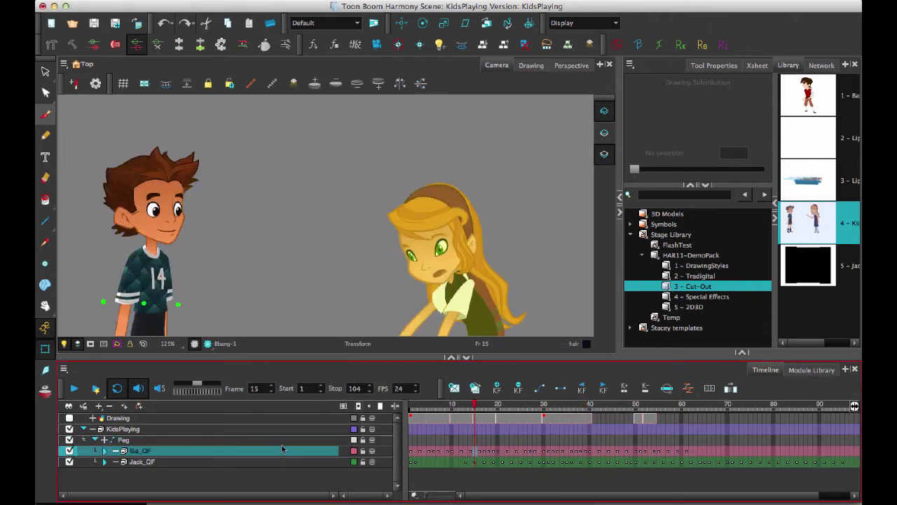
pyautogui.click(70, 450)
pyautogui.click(104, 450)
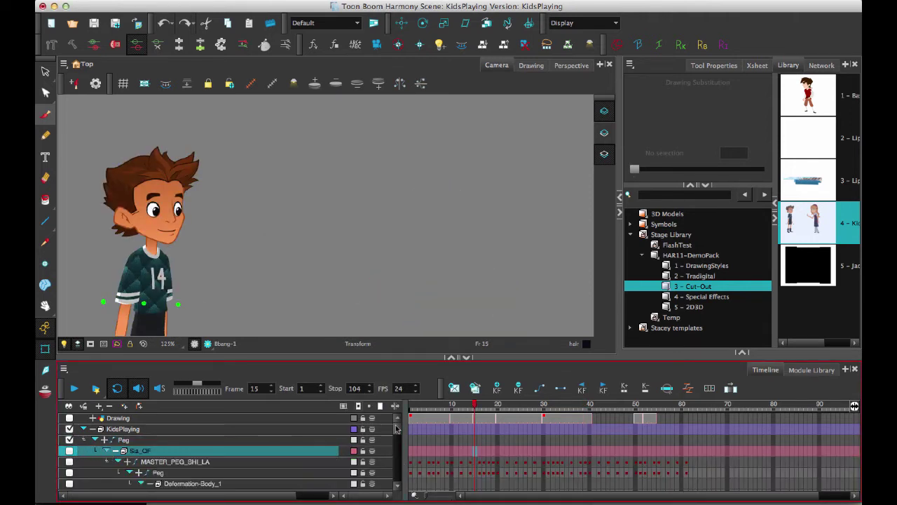
pyautogui.scroll(-3, 398, 435)
pyautogui.scroll(3, 397, 436)
# Colour MASTER_PEG_SHI_LA yellow-green and select the Peg layer at frame 18 to preview
pyautogui.click(355, 461)
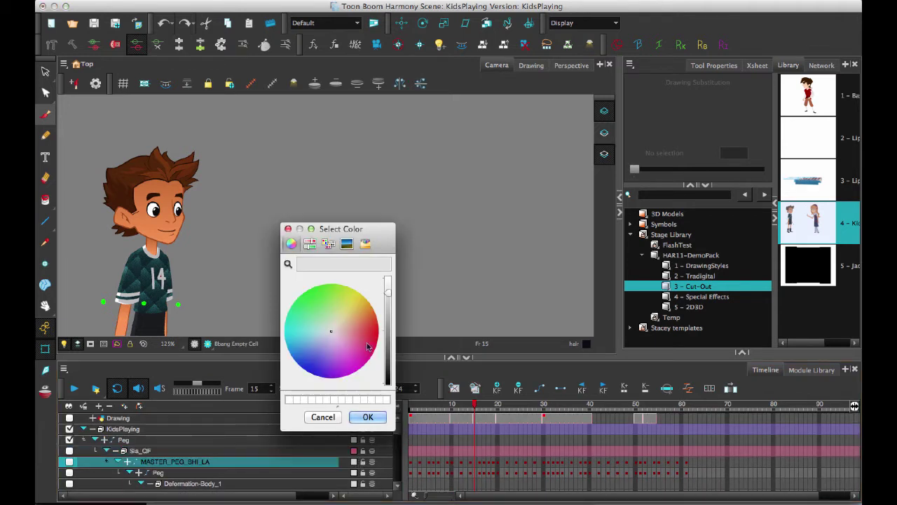
pyautogui.moveTo(363, 330); pyautogui.dragTo(341, 311)
pyautogui.click(368, 416)
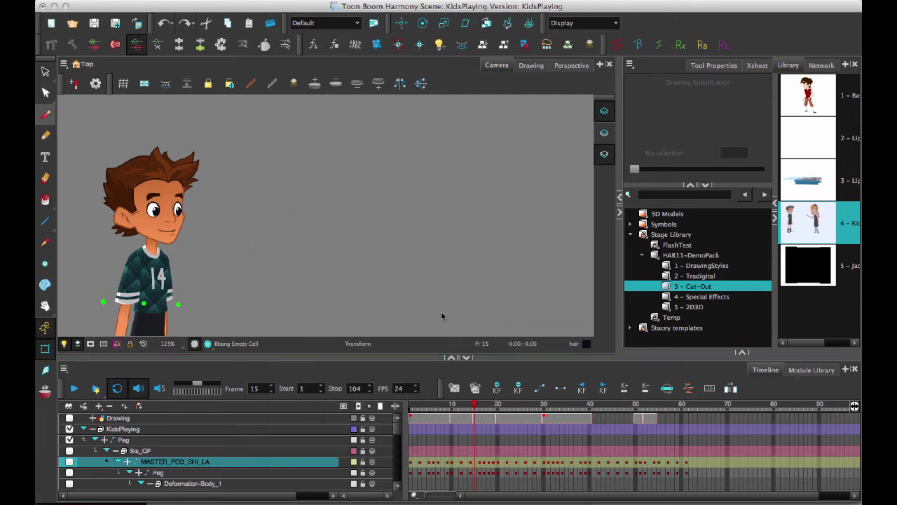
pyautogui.click(502, 474)
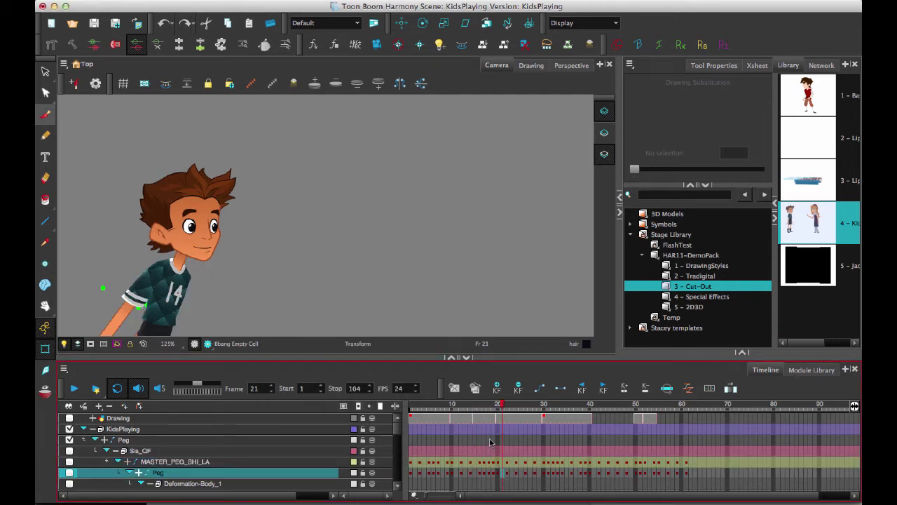
pyautogui.click(489, 440)
# Restore the camera view above the timeline and give it more space
pyautogui.press('`')
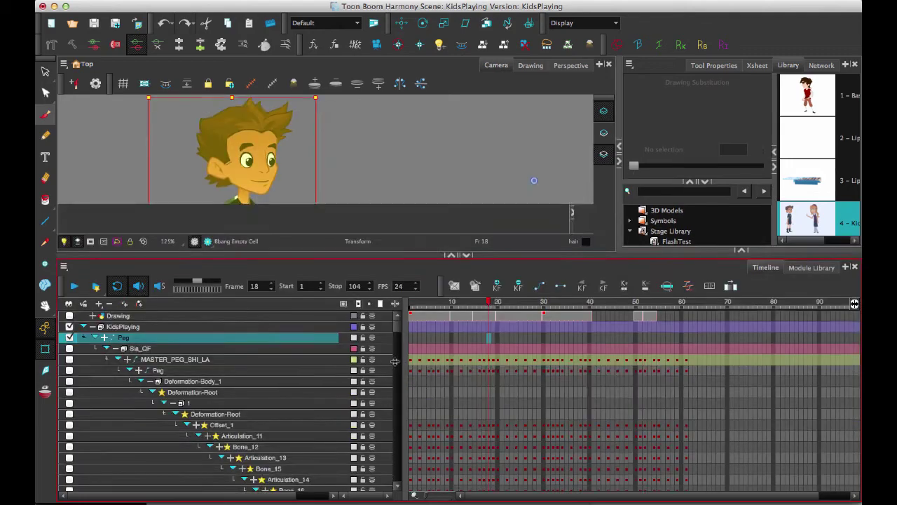
pyautogui.moveTo(398, 164); pyautogui.dragTo(407, 495)
pyautogui.scroll(20, 435, 159)
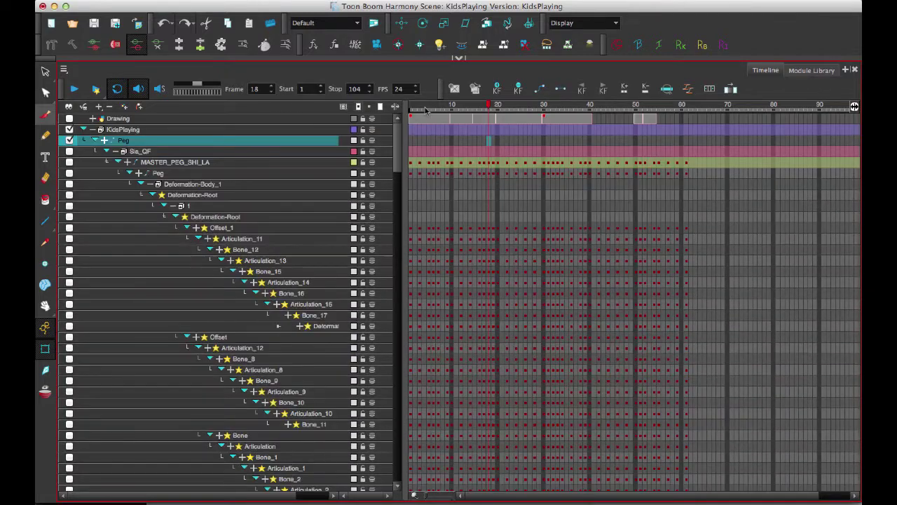
pyautogui.click(459, 58)
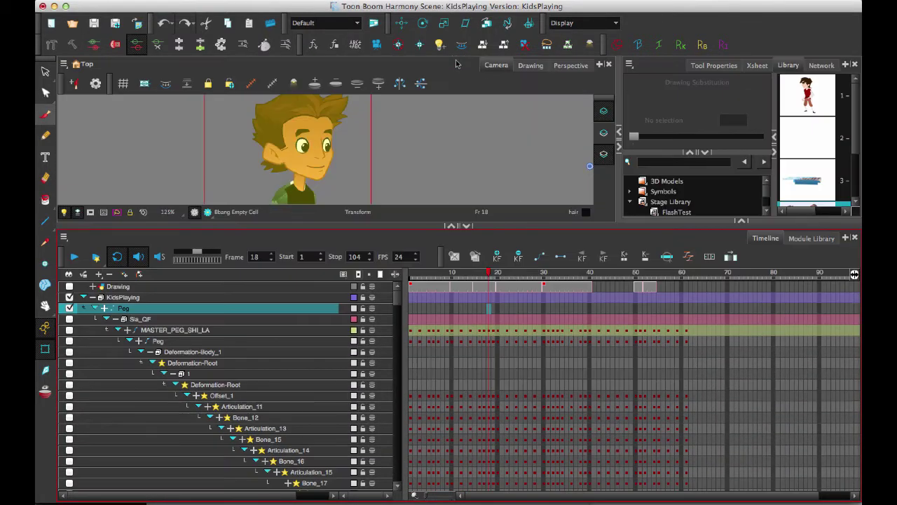
pyautogui.moveTo(412, 222); pyautogui.dragTo(421, 370)
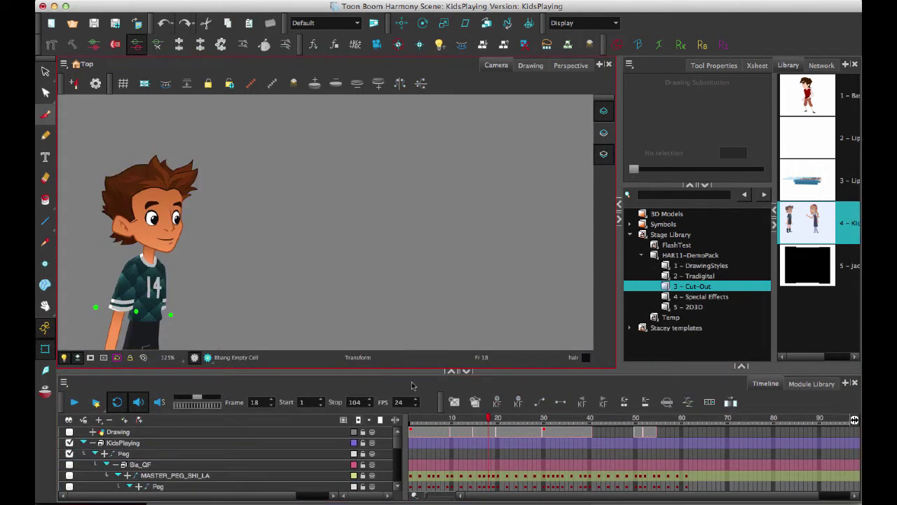
# Show the Network view, select the KidsPlaying node and move to frame 37
pyautogui.click(821, 64)
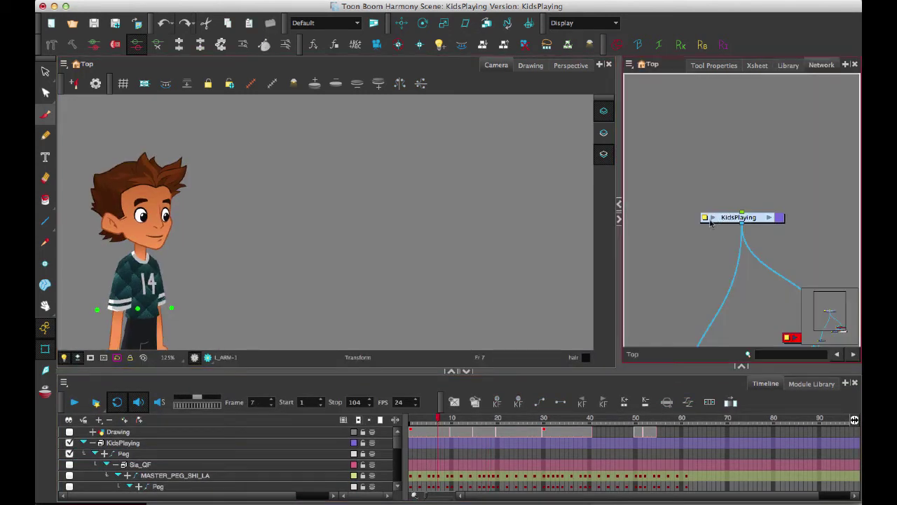
pyautogui.click(748, 219)
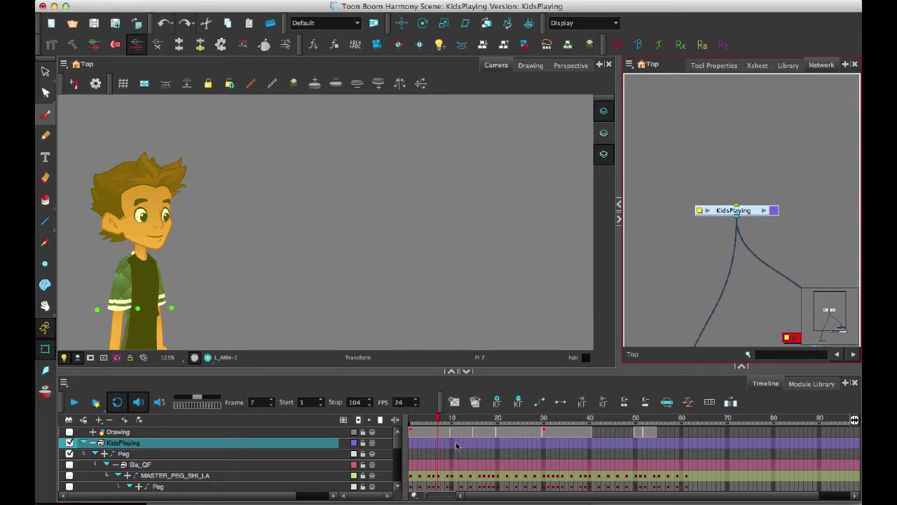
pyautogui.moveTo(456, 446); pyautogui.dragTo(519, 451)
pyautogui.click(571, 446)
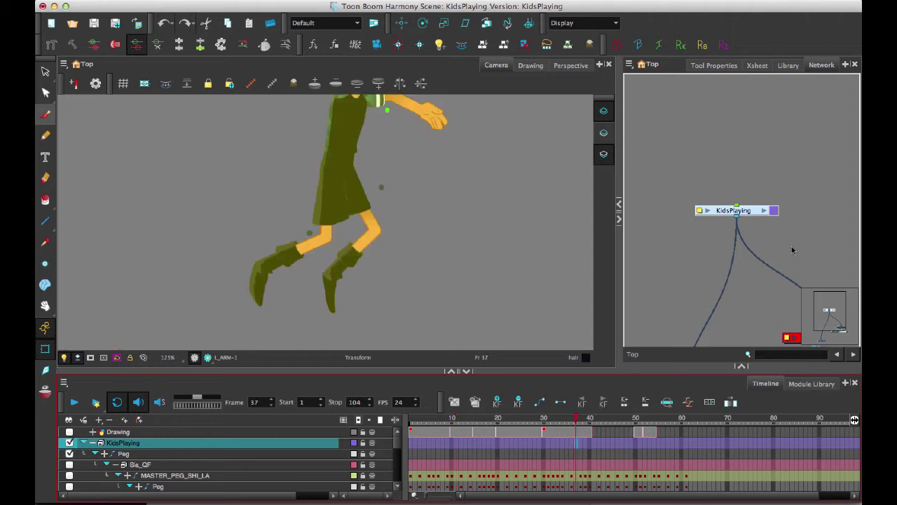
# Enter the KidsPlaying group and zoom to frame its Peg, Sia_QF, Jack_QF and Composite nodes
pyautogui.click(764, 210)
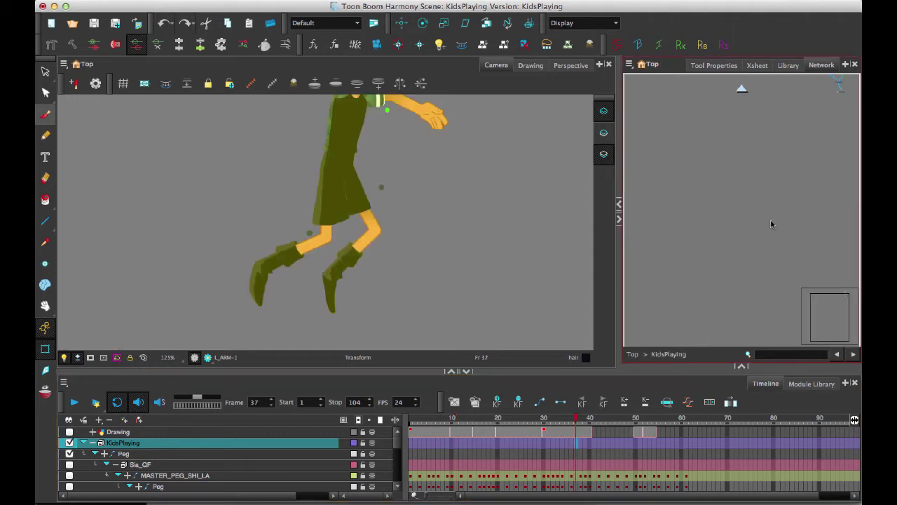
pyautogui.hotkey('shift', 'm')
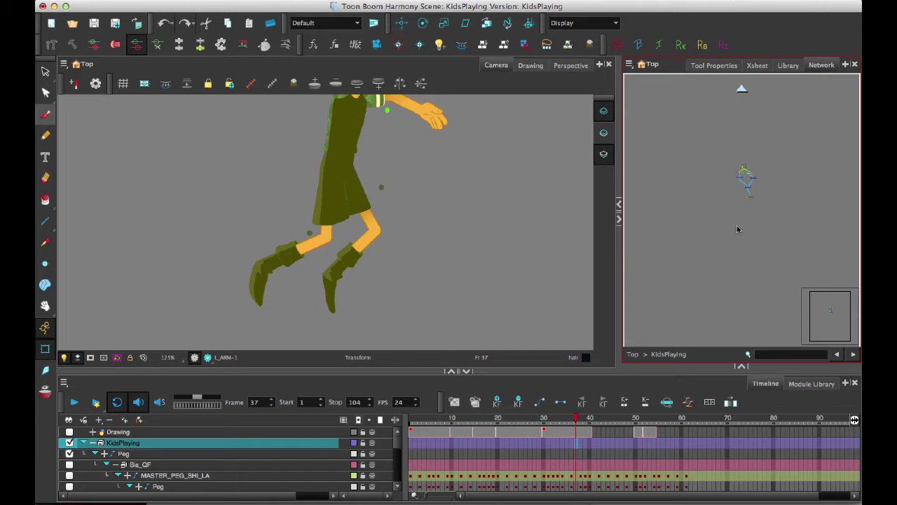
pyautogui.press('f')
pyautogui.scroll(5, 716, 299)
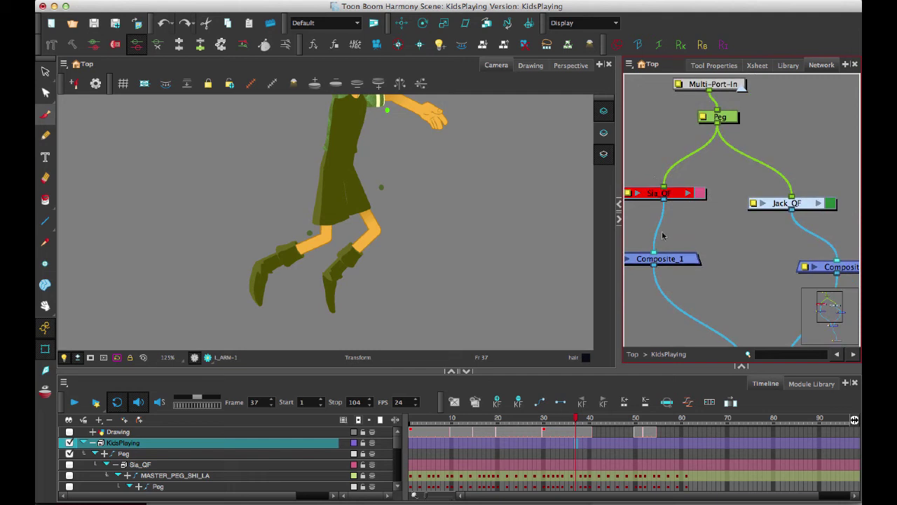
# Enable the Sia_QF layer so the girl appears, then select MASTER_PEG_SHI_LA at frame 54
pyautogui.click(616, 468)
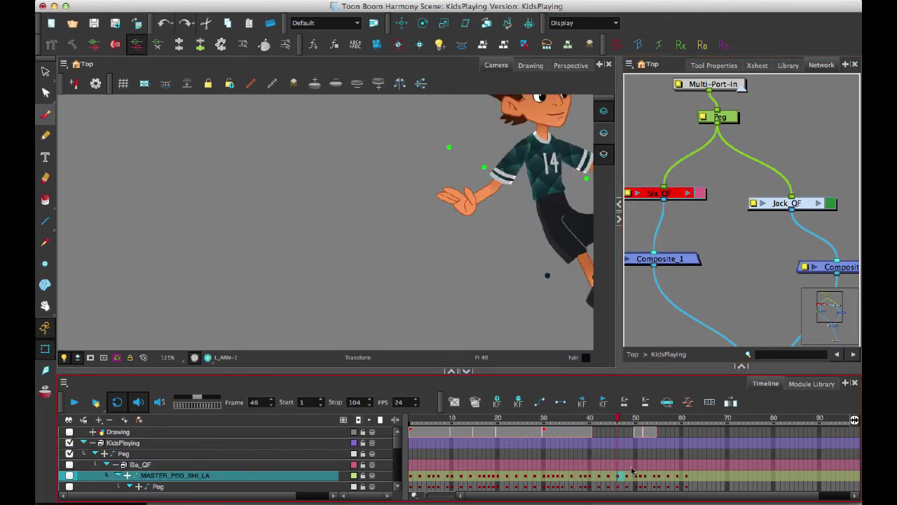
pyautogui.click(629, 465)
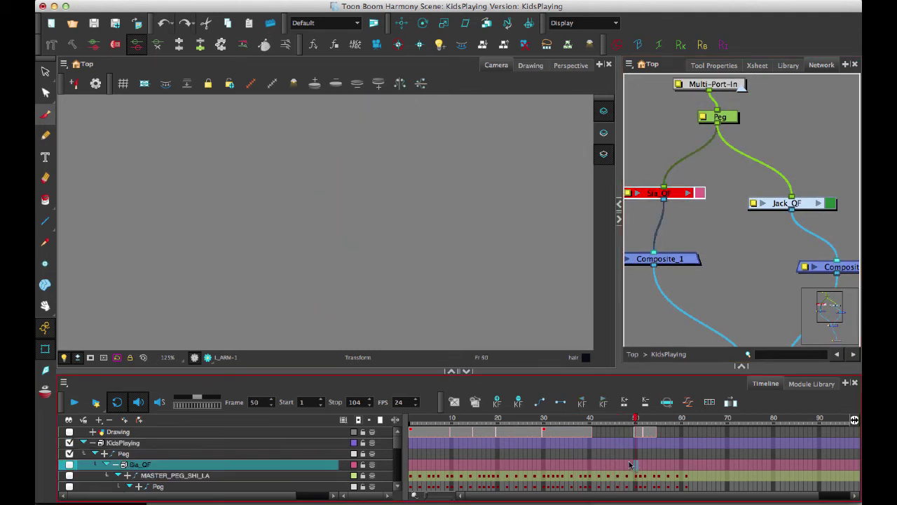
pyautogui.click(106, 466)
pyautogui.click(69, 464)
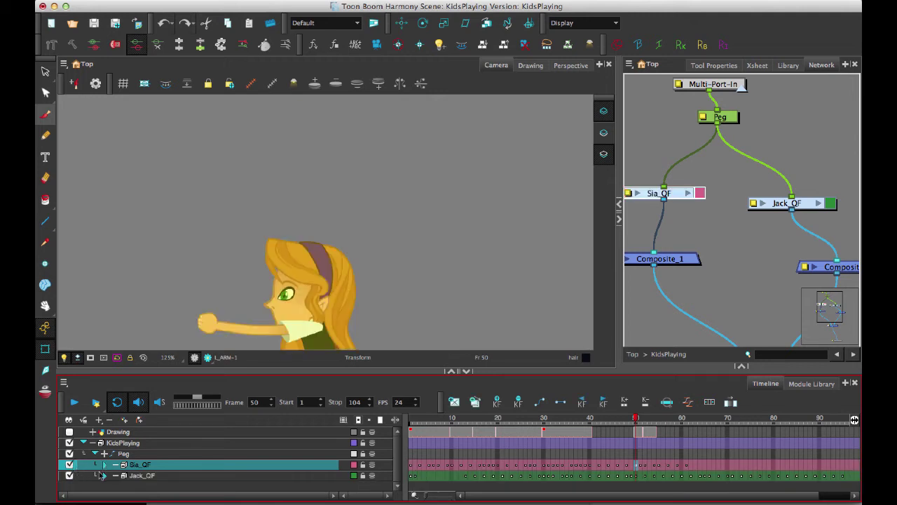
pyautogui.click(105, 466)
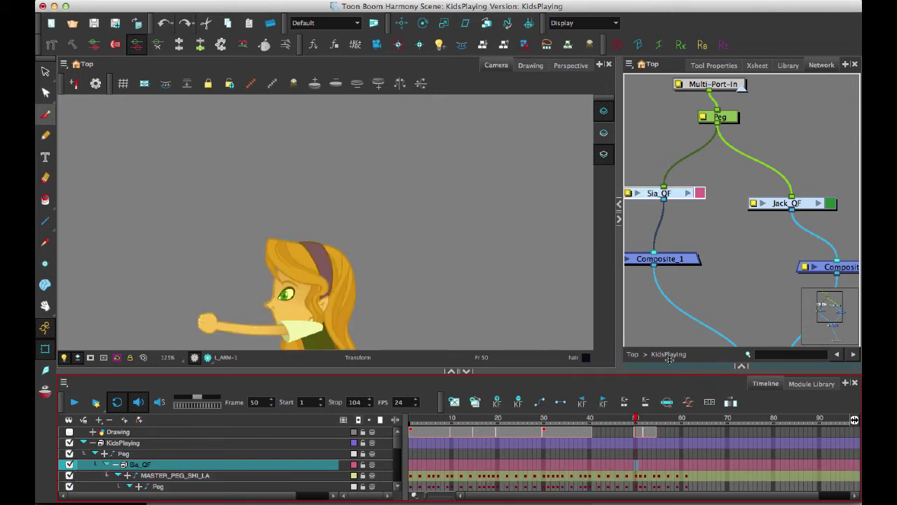
pyautogui.click(650, 476)
pyautogui.click(650, 465)
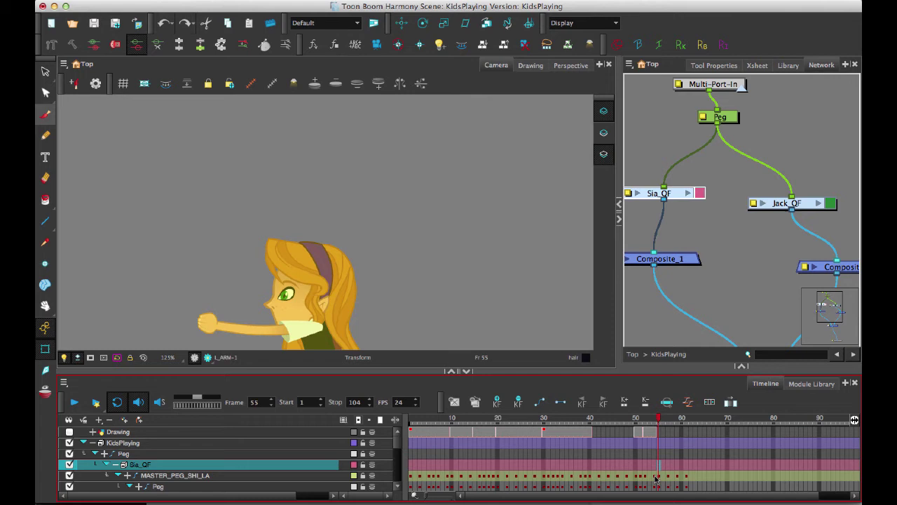
pyautogui.click(654, 476)
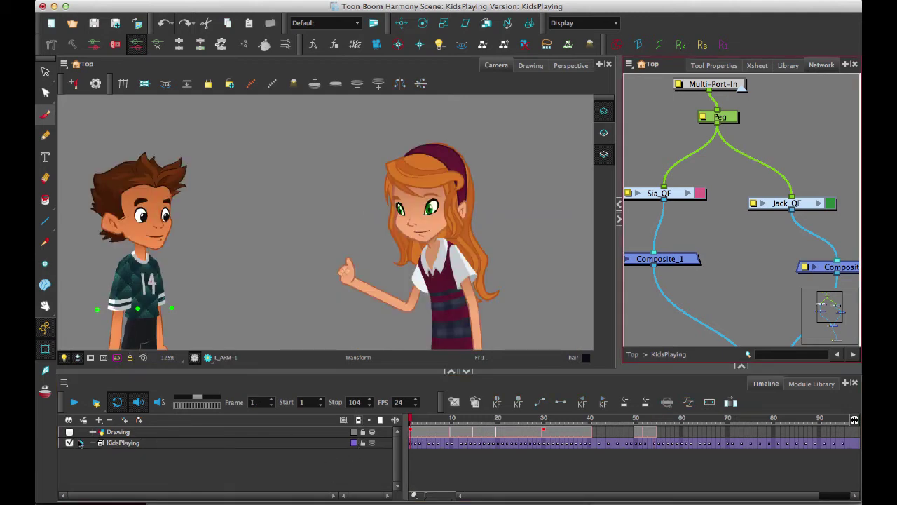
# Expand KidsPlaying, scrub the playhead to preview the motion, and select frames 20–30 on the ruler
pyautogui.click(80, 443)
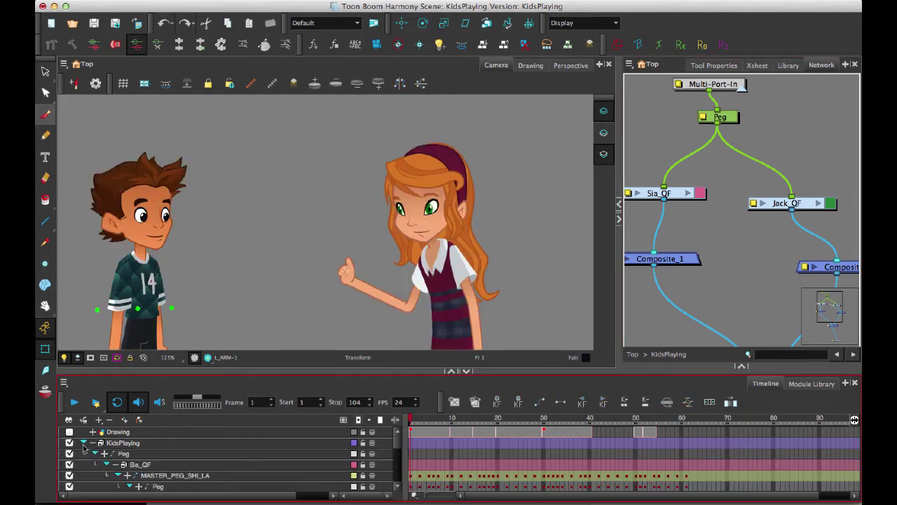
pyautogui.moveTo(398, 440)
pyautogui.mouseDown()
pyautogui.moveTo(400, 452)
pyautogui.moveTo(400, 439)
pyautogui.mouseUp()
pyautogui.moveTo(412, 420); pyautogui.dragTo(501, 419)
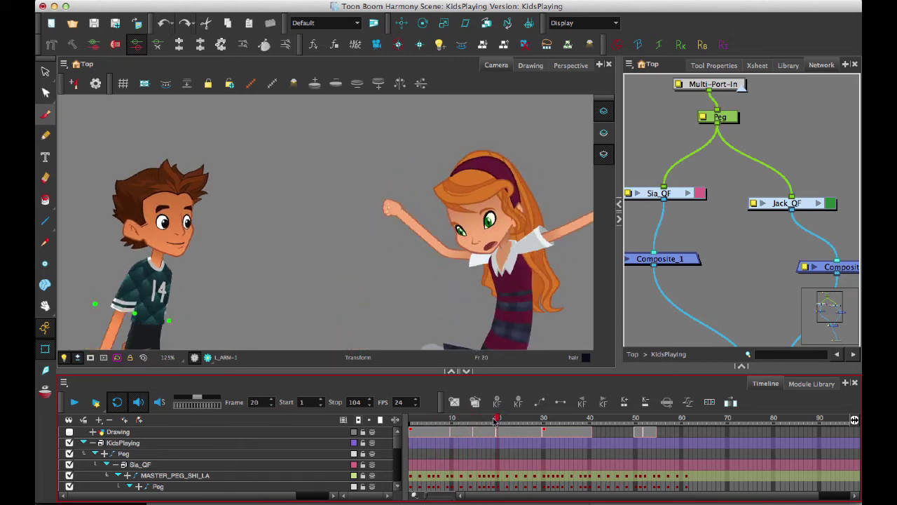
pyautogui.moveTo(495, 419); pyautogui.dragTo(542, 426)
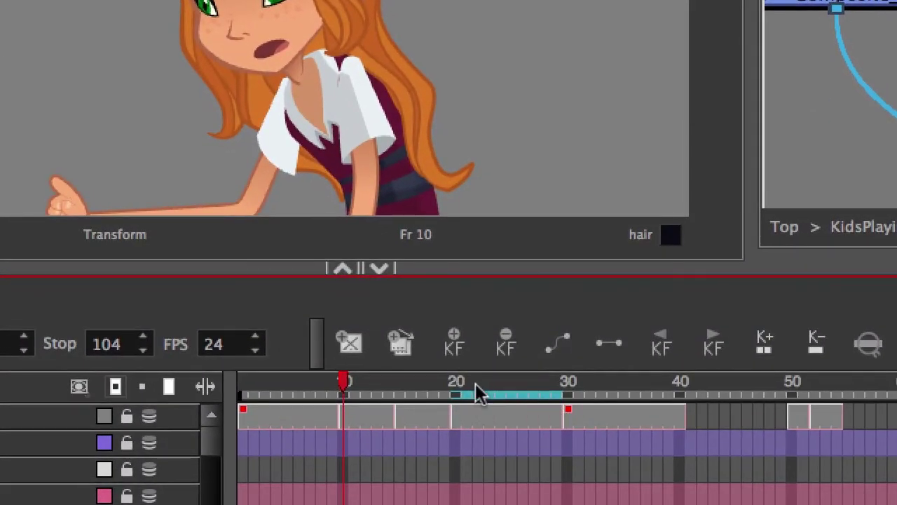
pyautogui.click(406, 389)
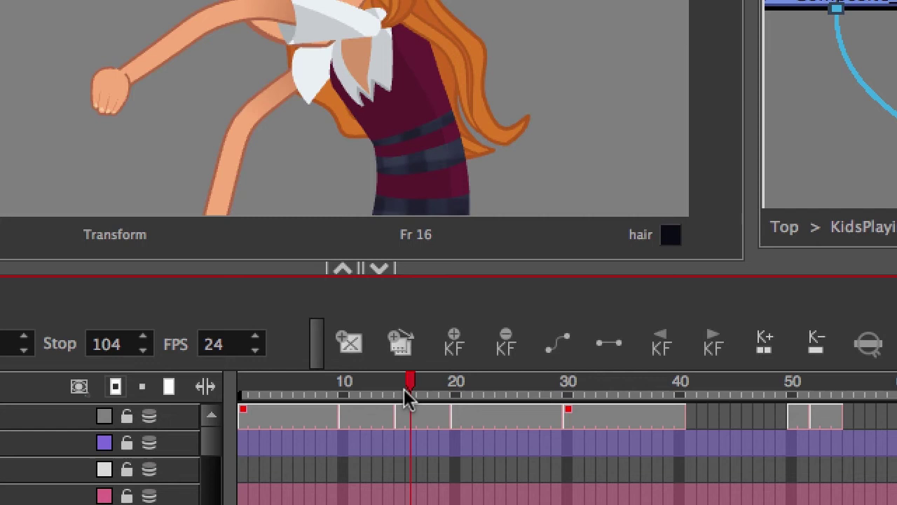
pyautogui.moveTo(459, 378)
pyautogui.mouseDown()
pyautogui.moveTo(511, 378)
pyautogui.moveTo(437, 385)
pyautogui.moveTo(537, 396)
pyautogui.moveTo(456, 377)
pyautogui.mouseUp()
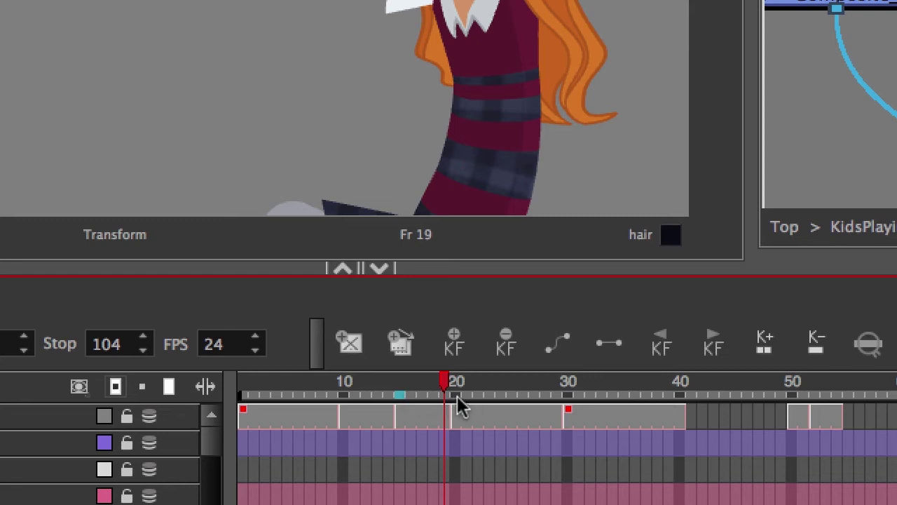
pyautogui.moveTo(482, 395); pyautogui.dragTo(548, 397)
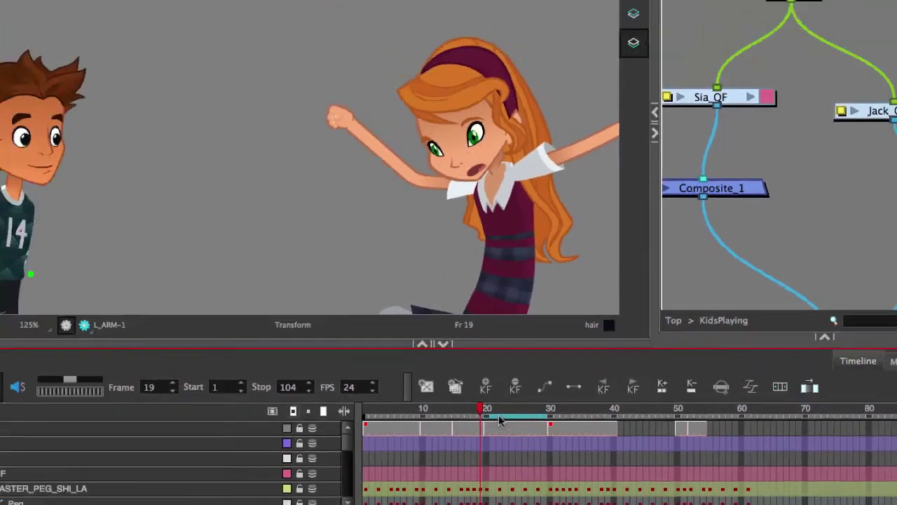
# Create an orange scene marker over frames 20–30 with the note 'boy moving'
pyautogui.rightClick(476, 397)
pyautogui.moveTo(561, 412)
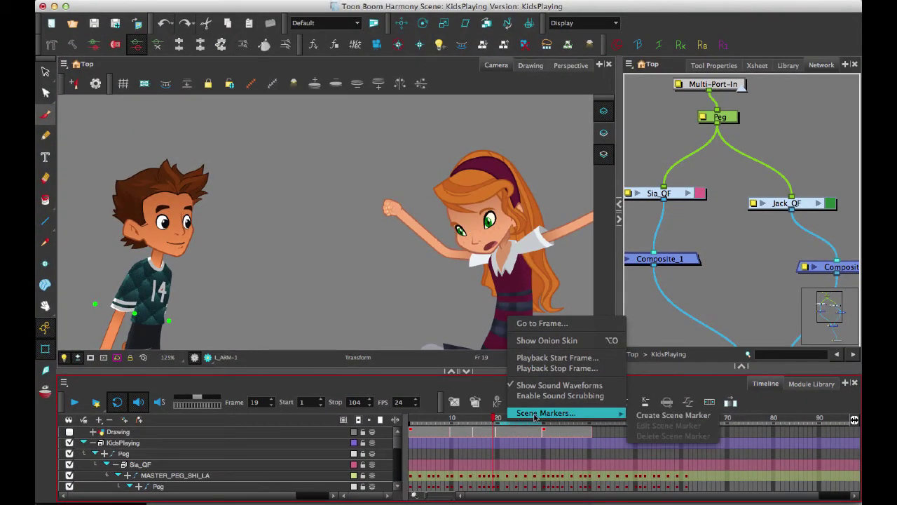
pyautogui.click(638, 417)
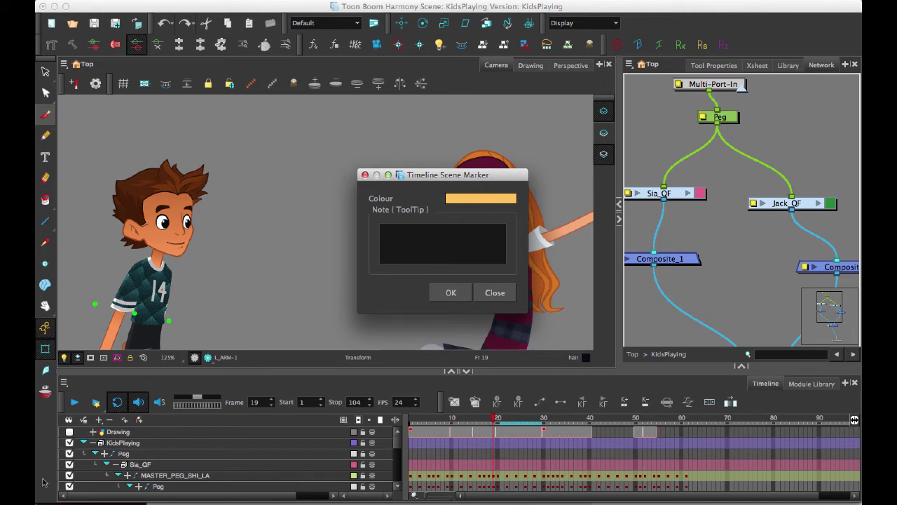
pyautogui.write('boy moving')
pyautogui.click(451, 293)
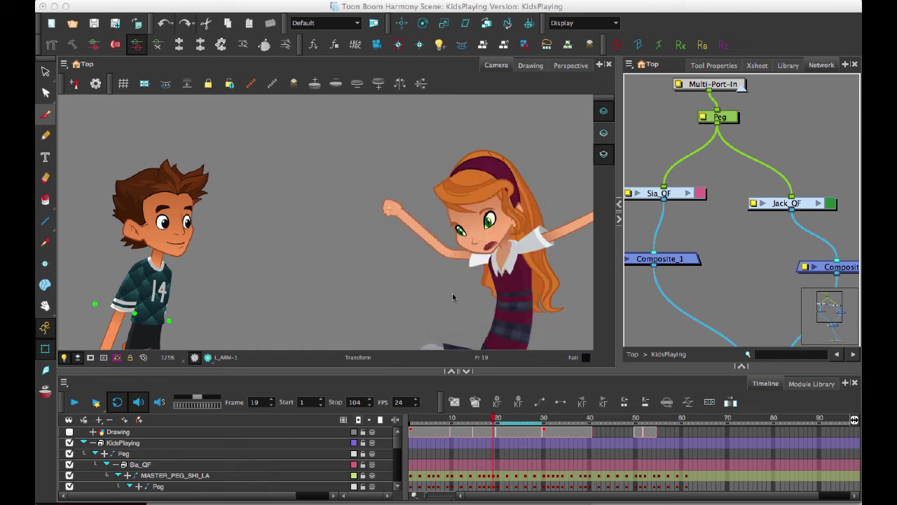
pyautogui.click(567, 420)
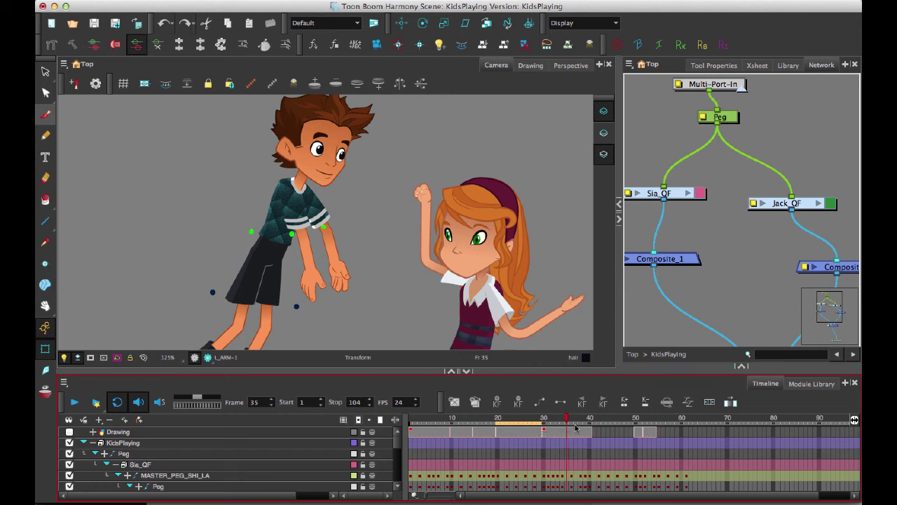
# Start a purple scene marker over the frames after 35 with a test note, then cancel it
pyautogui.moveTo(571, 424); pyautogui.dragTo(705, 429)
pyautogui.rightClick(670, 425)
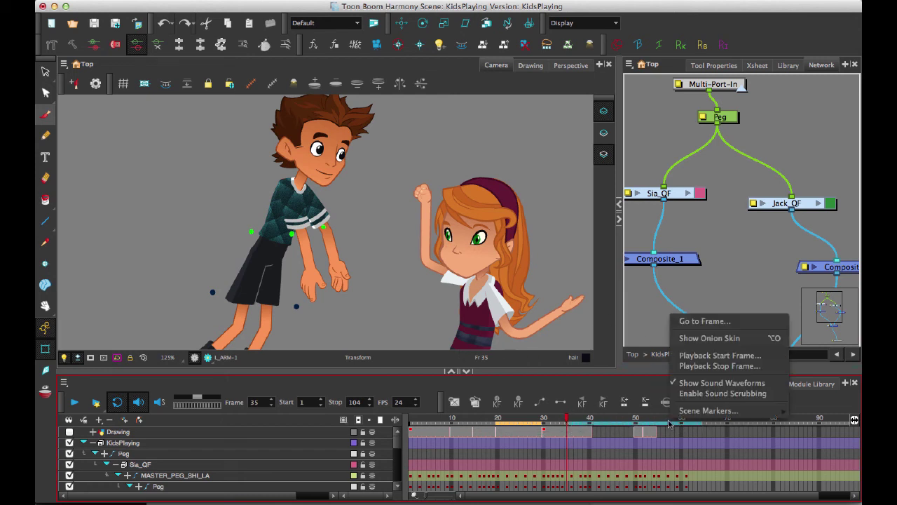
pyautogui.moveTo(693, 413)
pyautogui.click(623, 413)
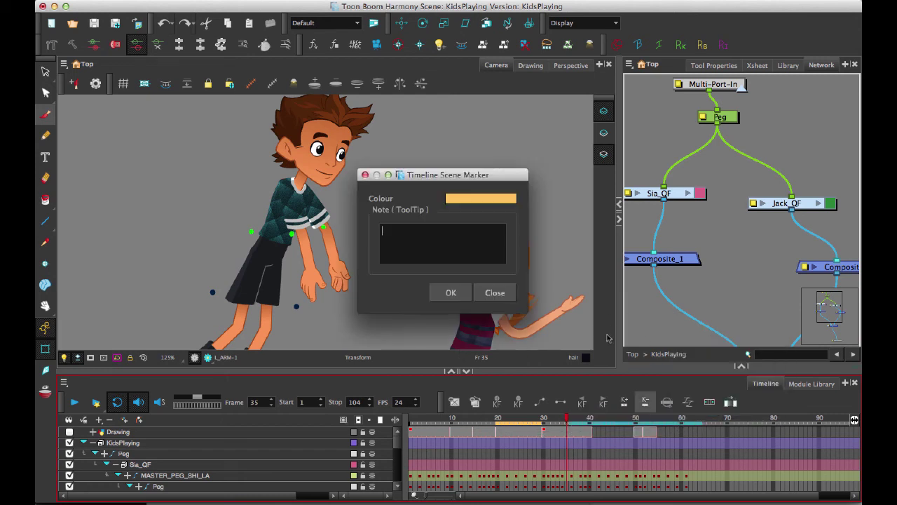
pyautogui.click(474, 197)
pyautogui.click(512, 203)
pyautogui.click(468, 168)
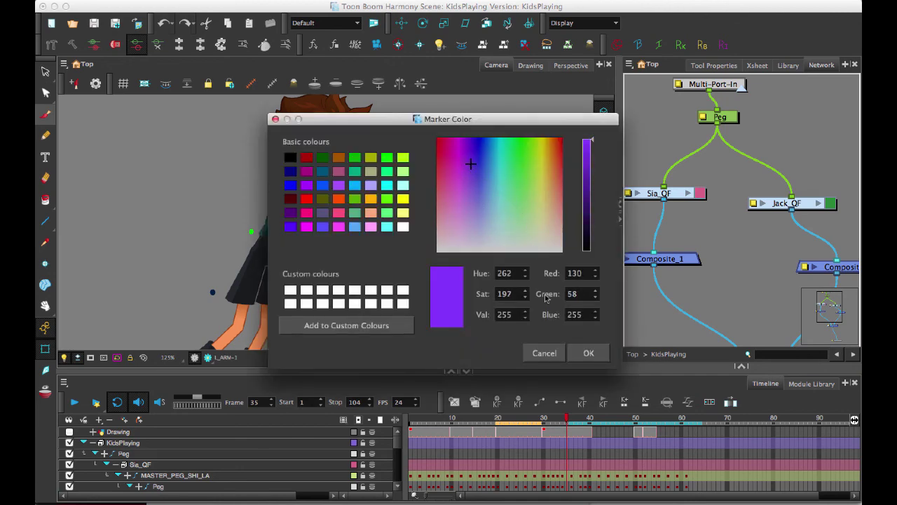
pyautogui.click(589, 353)
pyautogui.write('asdfasdf')
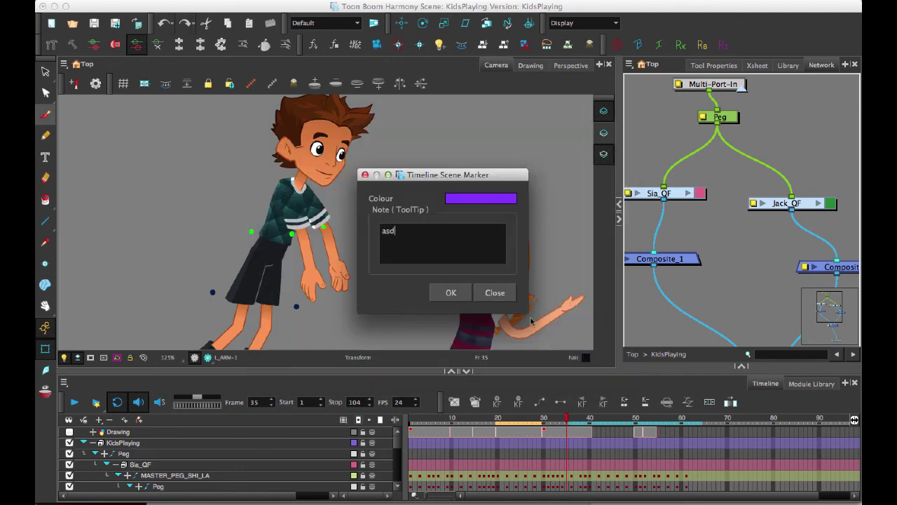
pyautogui.click(495, 292)
# Create a blue-violet scene marker near frame 44 with the note 'sdf'
pyautogui.click(609, 454)
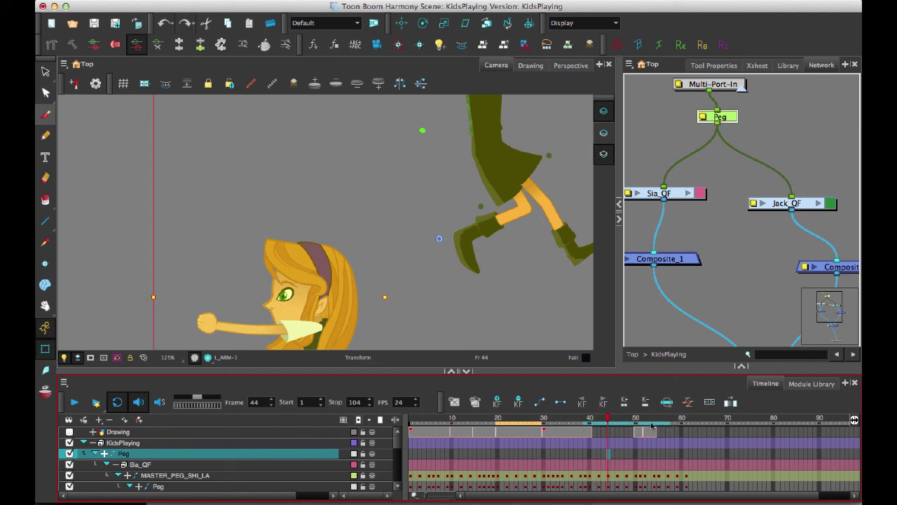
pyautogui.rightClick(651, 425)
pyautogui.moveTo(691, 416)
pyautogui.click(605, 417)
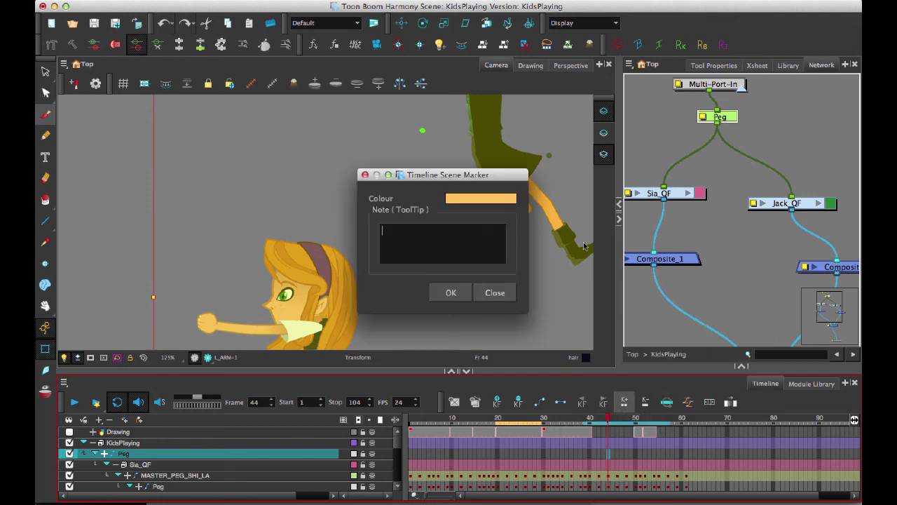
pyautogui.click(479, 202)
pyautogui.moveTo(479, 203); pyautogui.dragTo(479, 185)
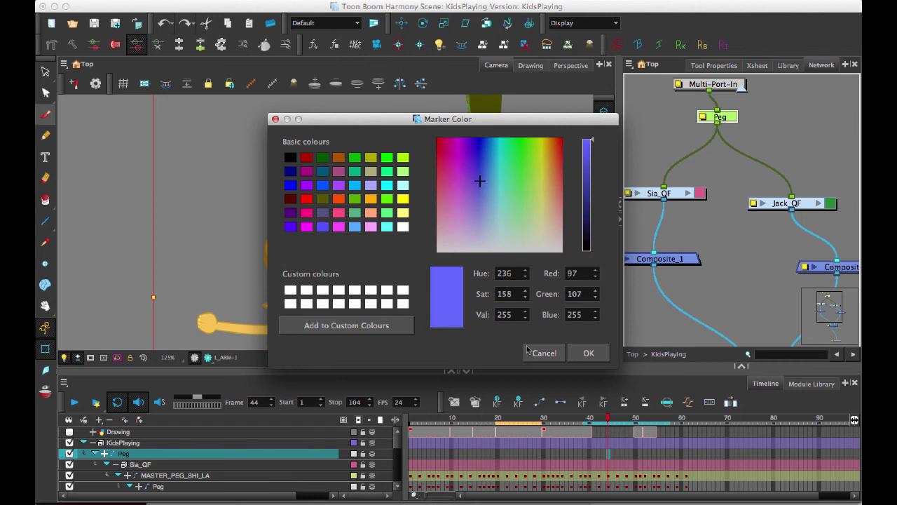
pyautogui.click(579, 350)
pyautogui.write('sdf')
pyautogui.click(451, 293)
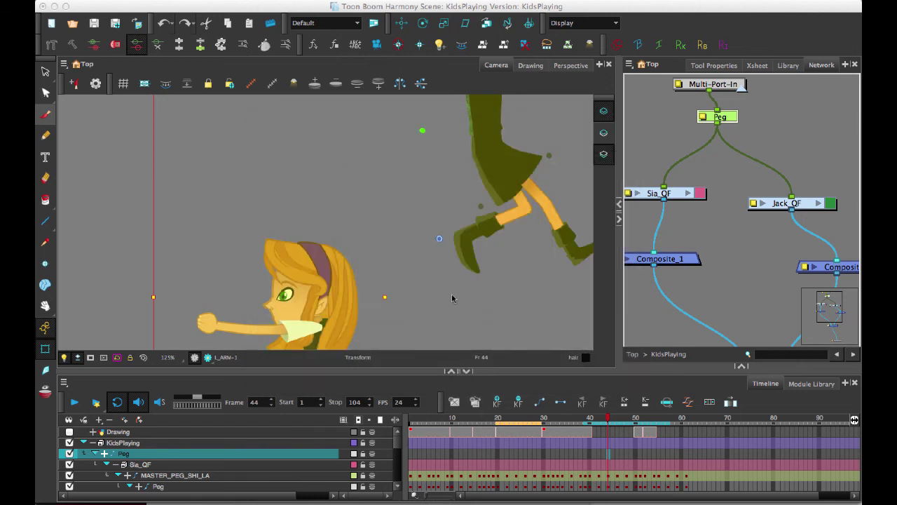